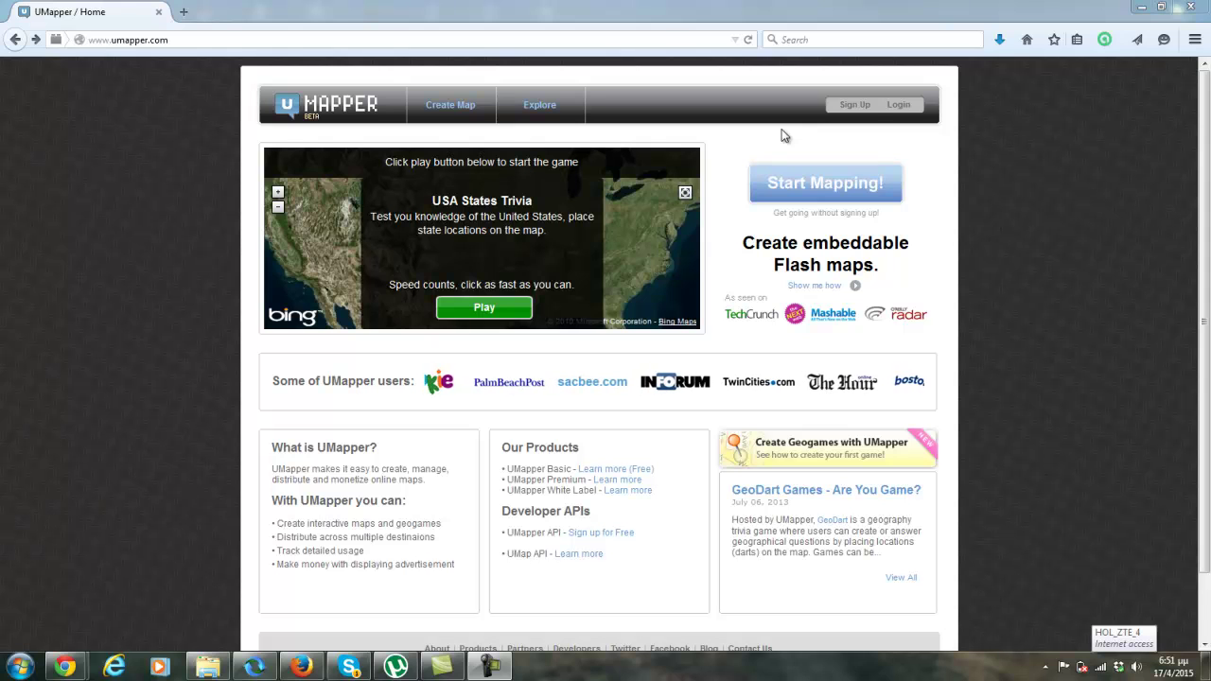
# Step: Open the sign-up form and tick 'I accept Terms and Conditions above'
pyautogui.click(854, 105)
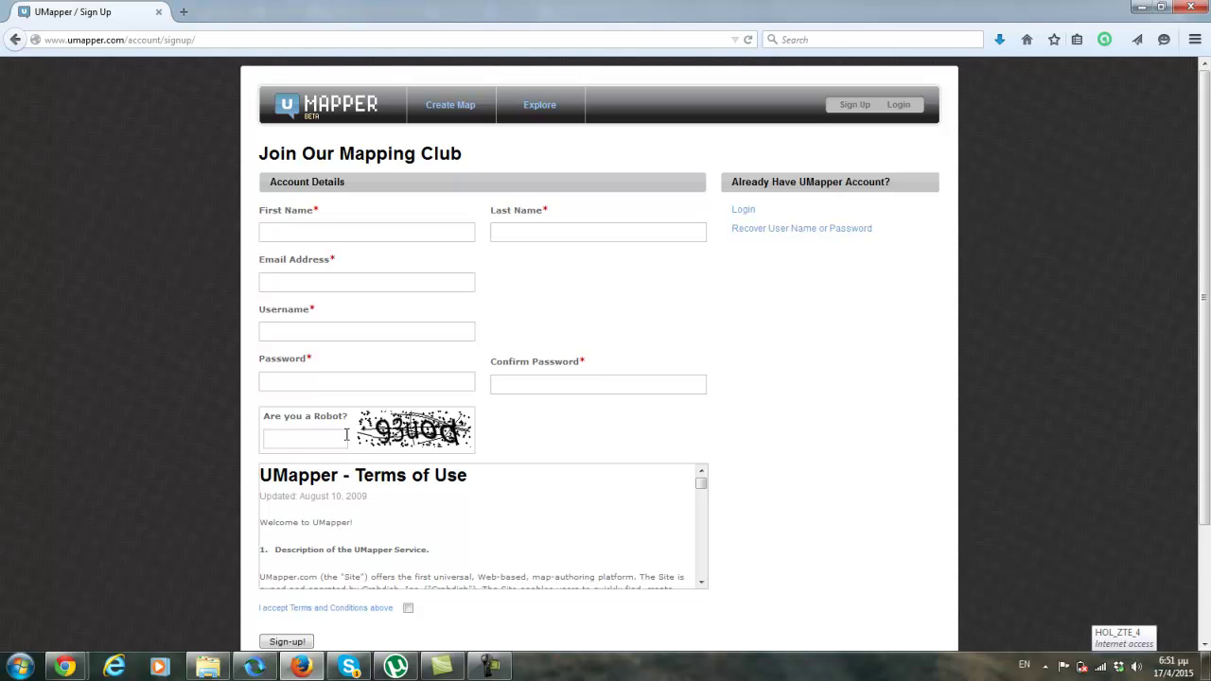
pyautogui.click(407, 608)
# Step: On the Login page, log in with the suggested account username and the password
pyautogui.click(899, 105)
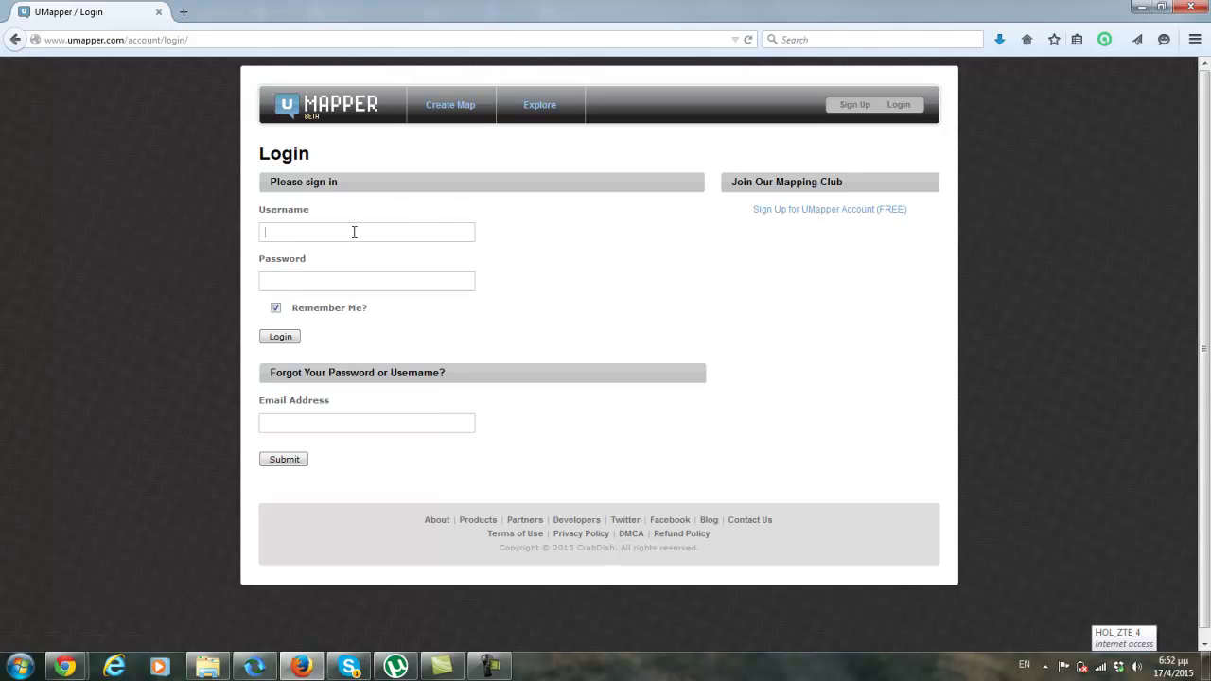
pyautogui.write('irene')
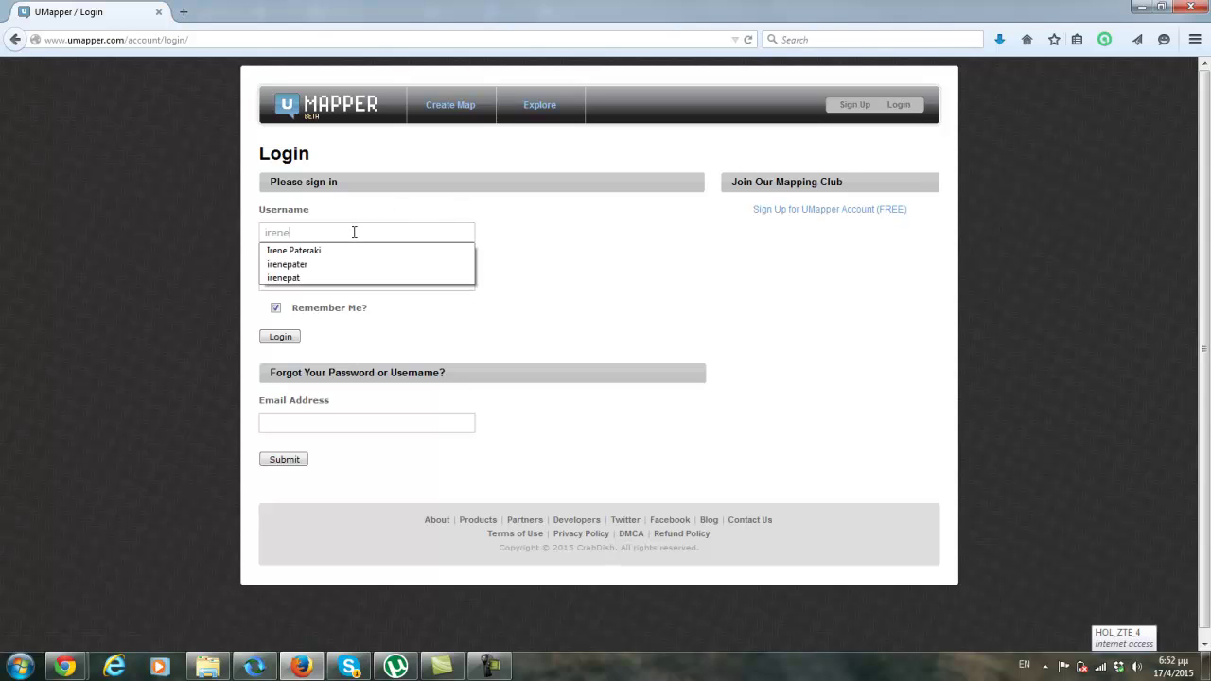
pyautogui.write('pat')
pyautogui.press('Down')
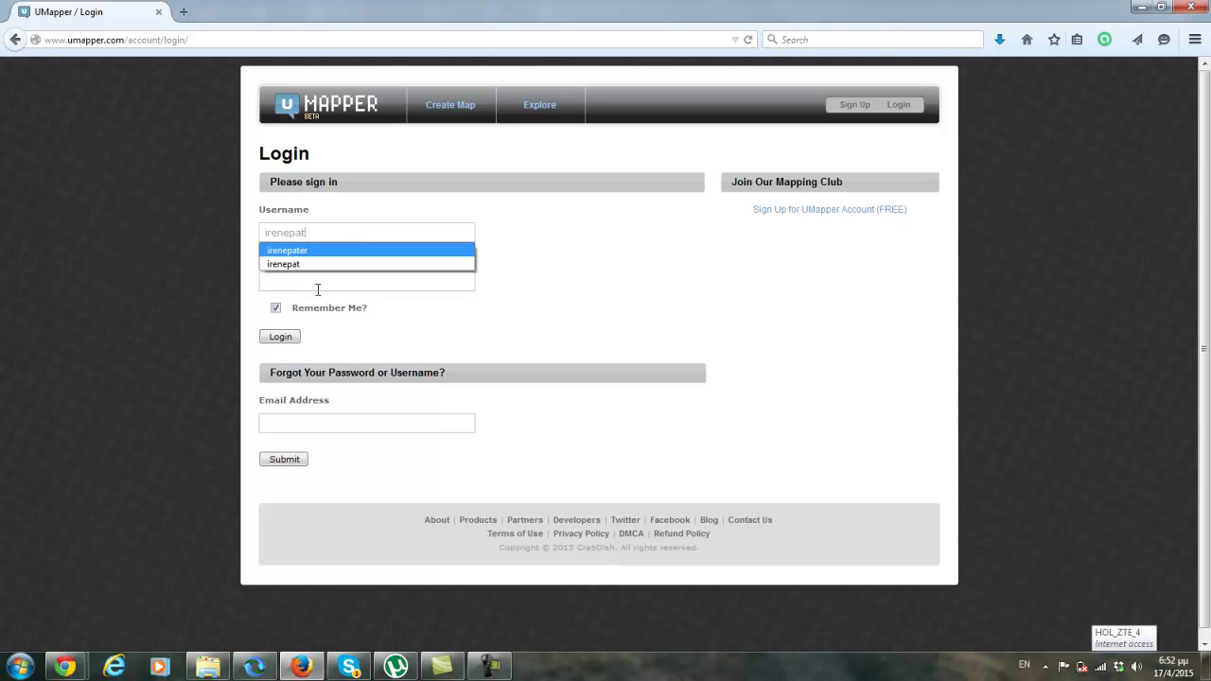
pyautogui.click(303, 265)
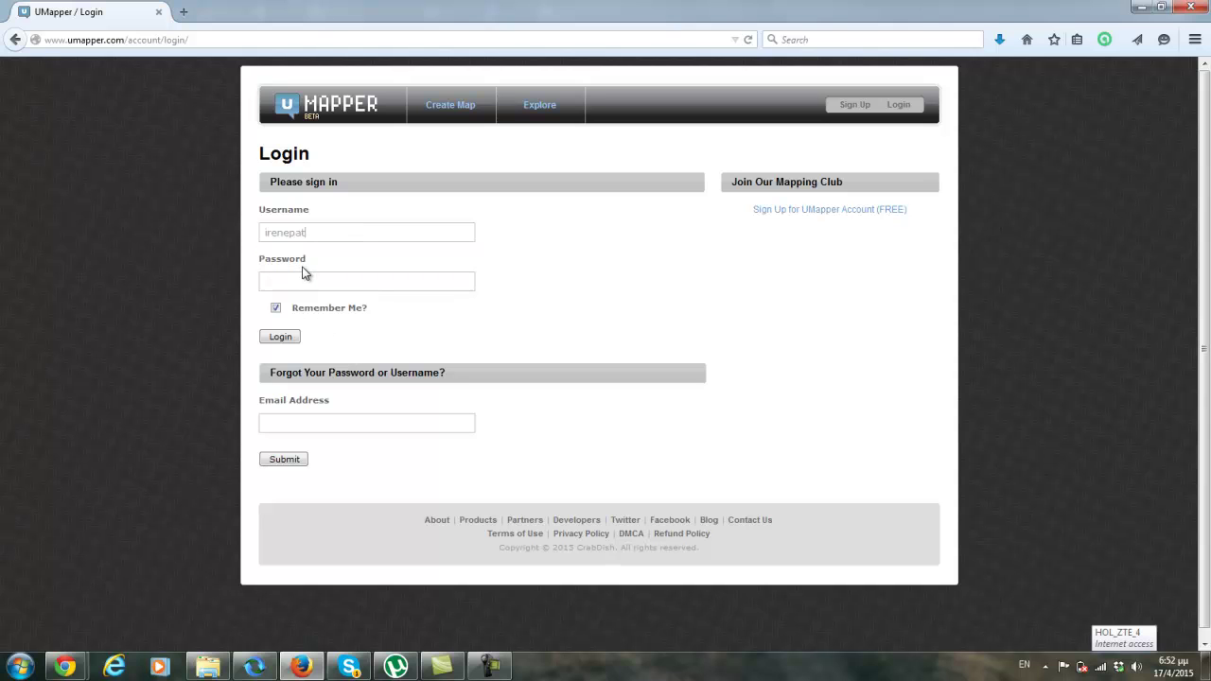
pyautogui.click(307, 281)
pyautogui.write('******')
pyautogui.press('Return')
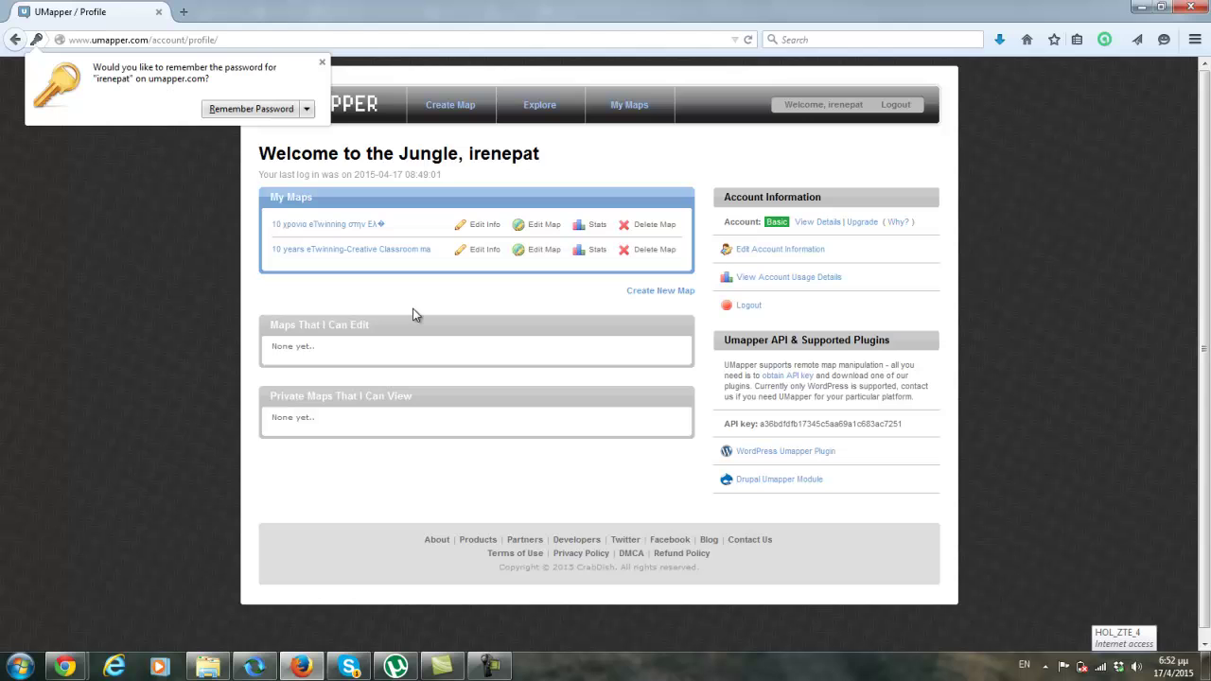
# Step: Dismiss the password prompt and load the 10 years eTwinning-Creative Classroom map's view URL
pyautogui.click(321, 64)
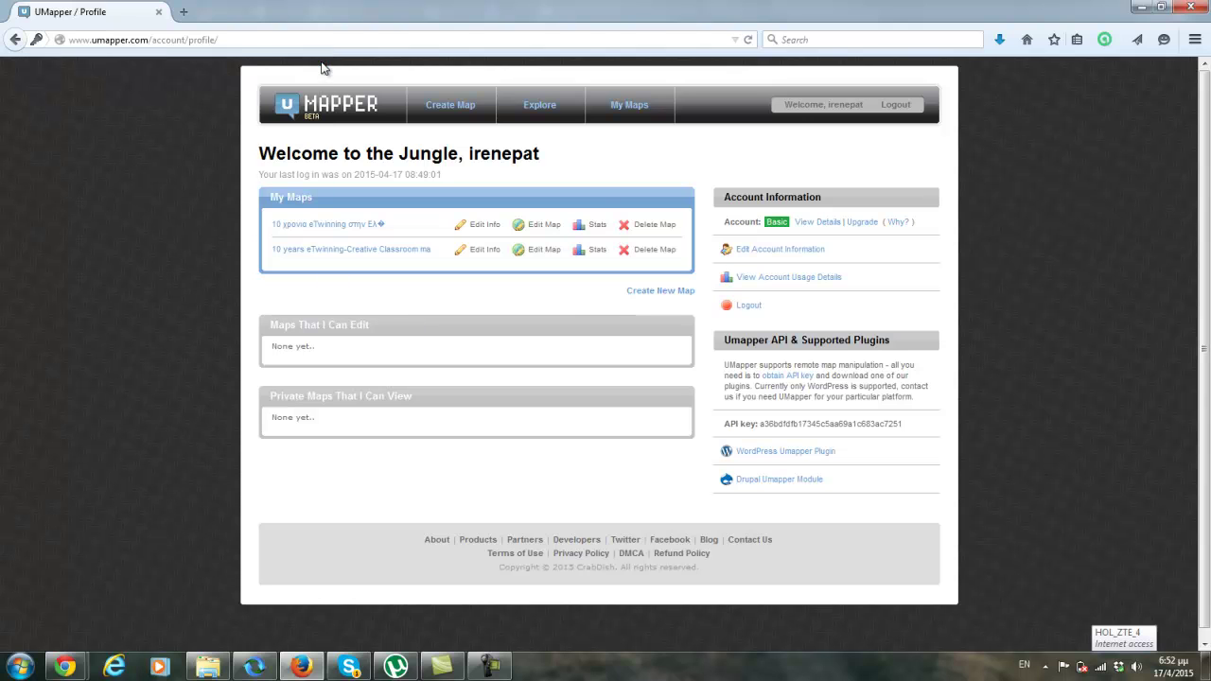
pyautogui.click(229, 39)
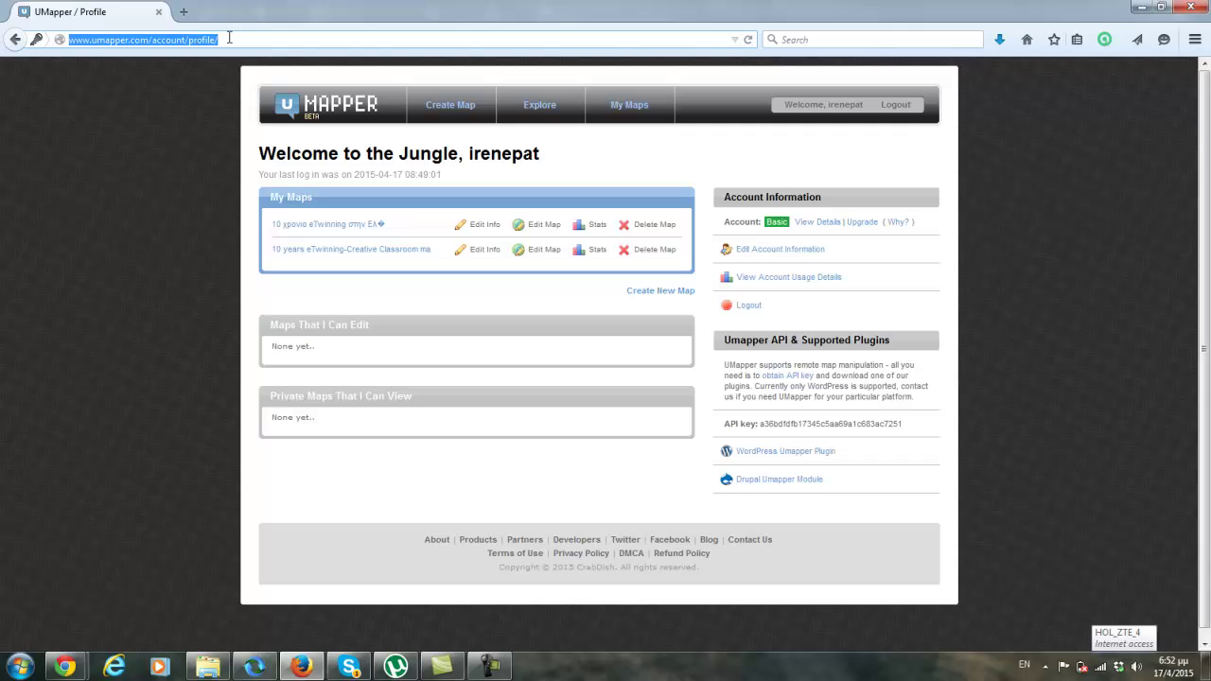
pyautogui.write('http://www.umapper.com/maps/view/id/282384/')
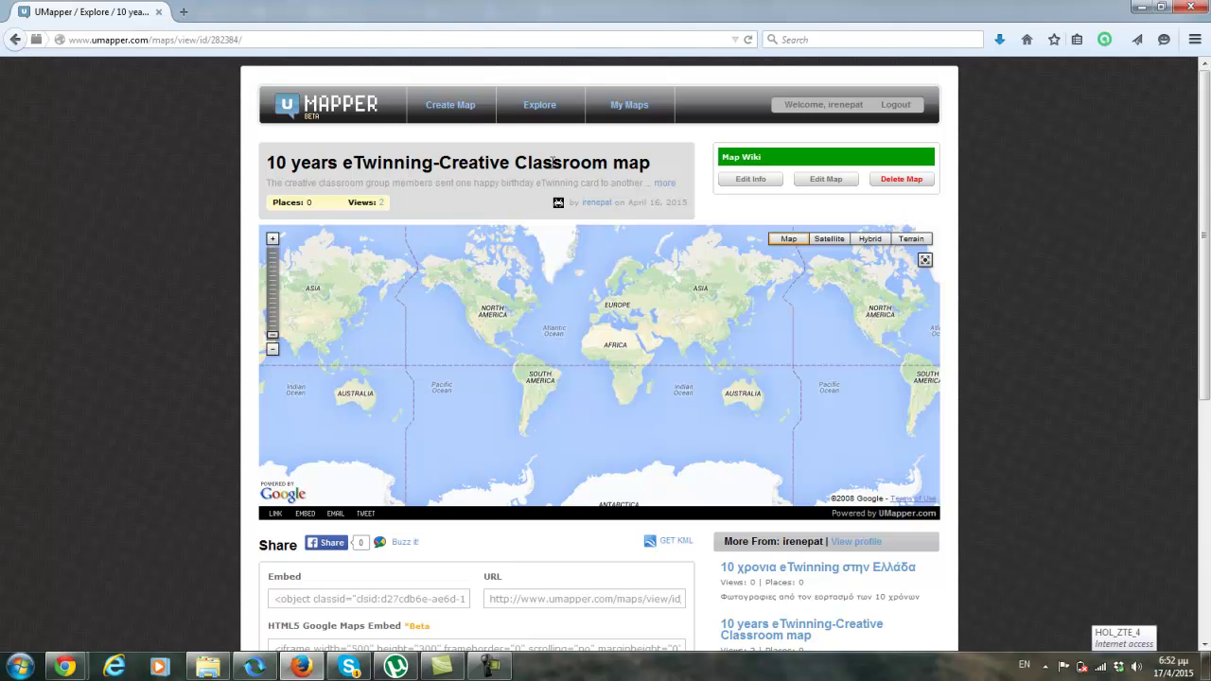
# Step: Switch the 10 years eTwinning-Creative Classroom map into Edit Map mode
pyautogui.click(826, 180)
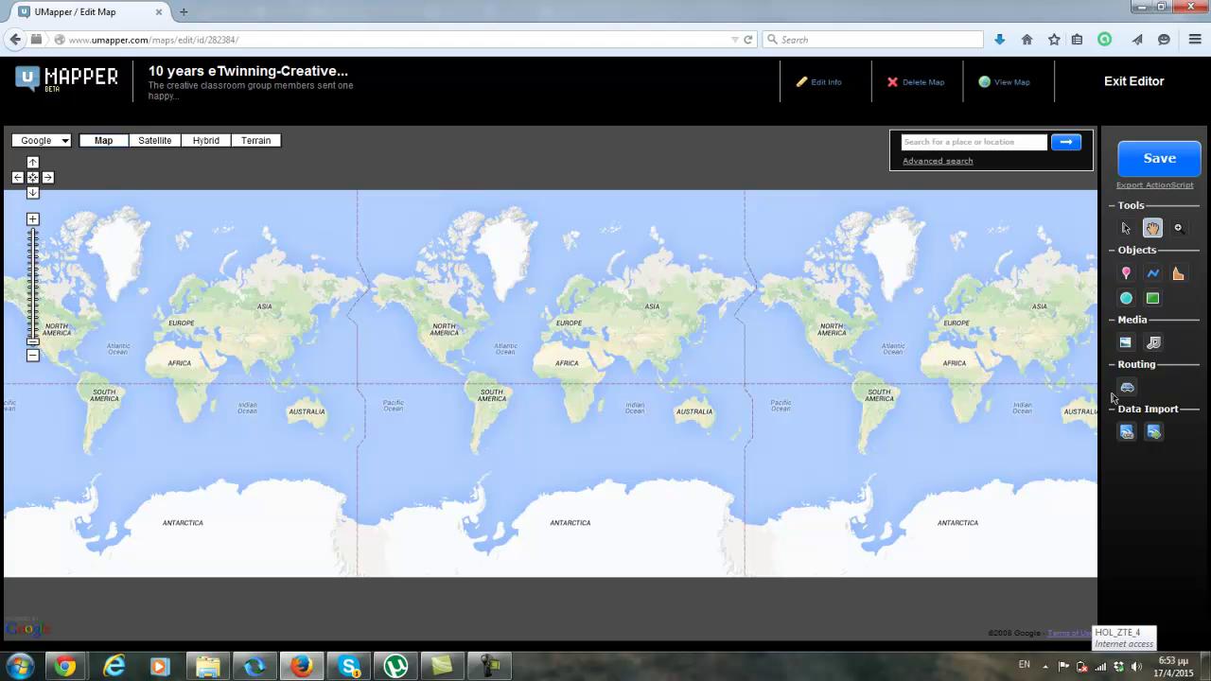
# Step: Upload image_gallery.png from the Desktop into the map's Image Library
pyautogui.click(1126, 342)
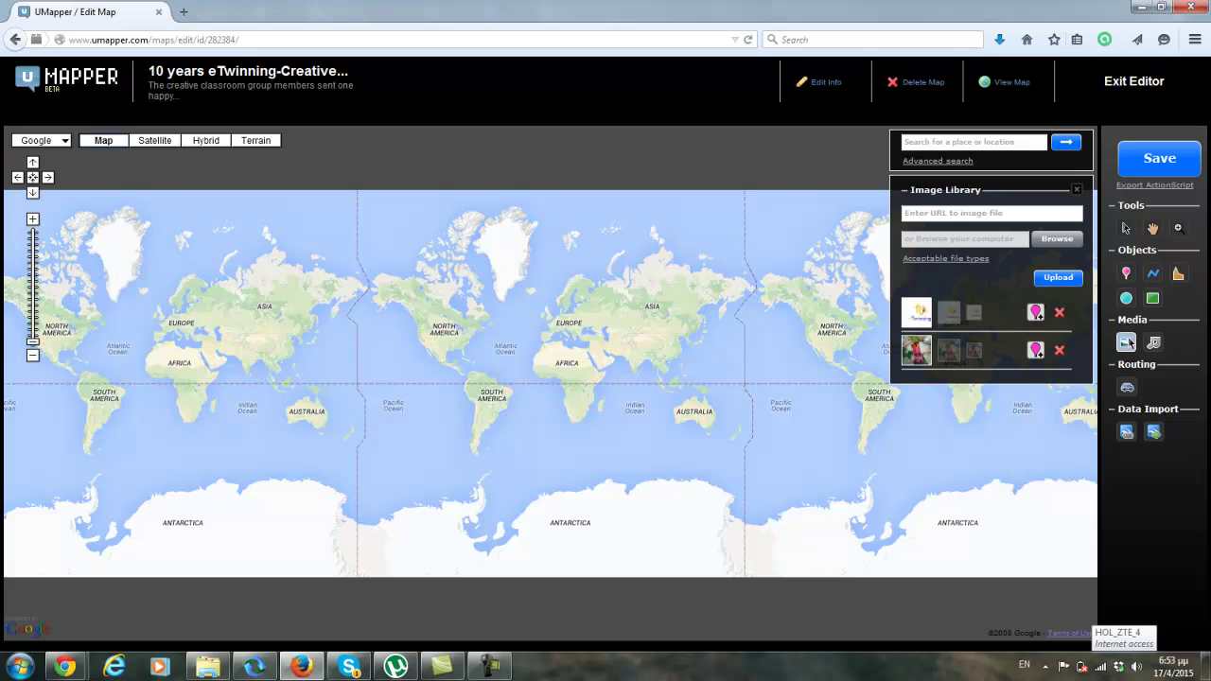
pyautogui.click(1056, 241)
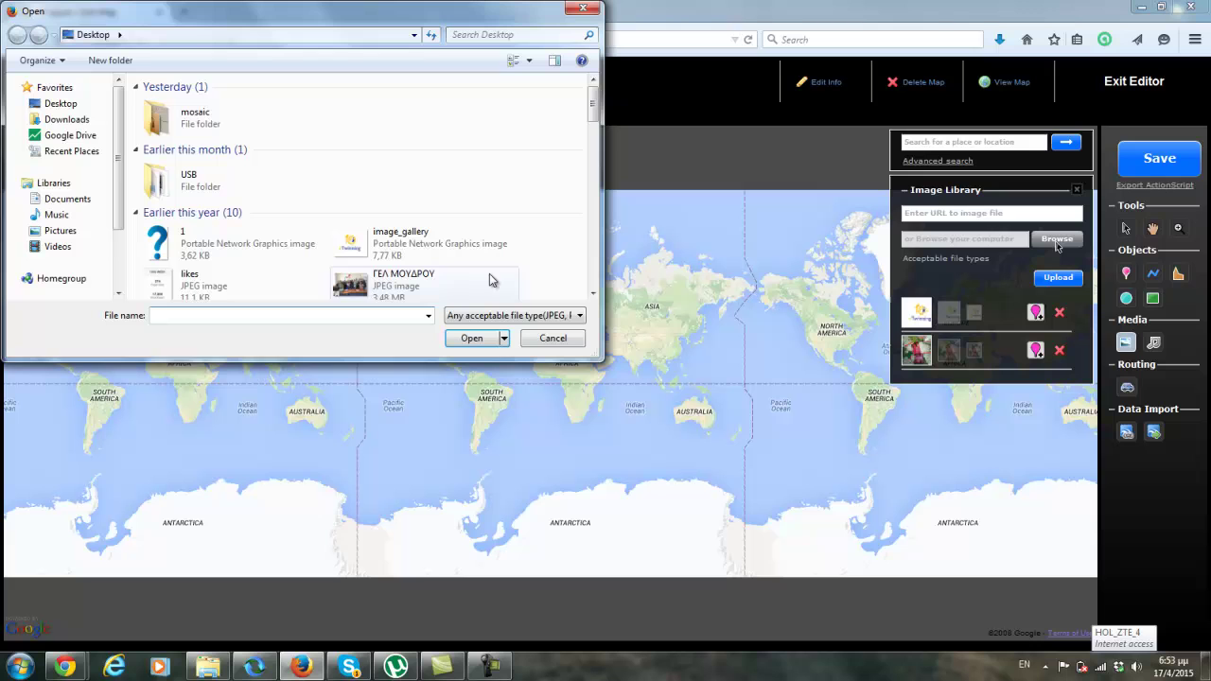
pyautogui.click(425, 252)
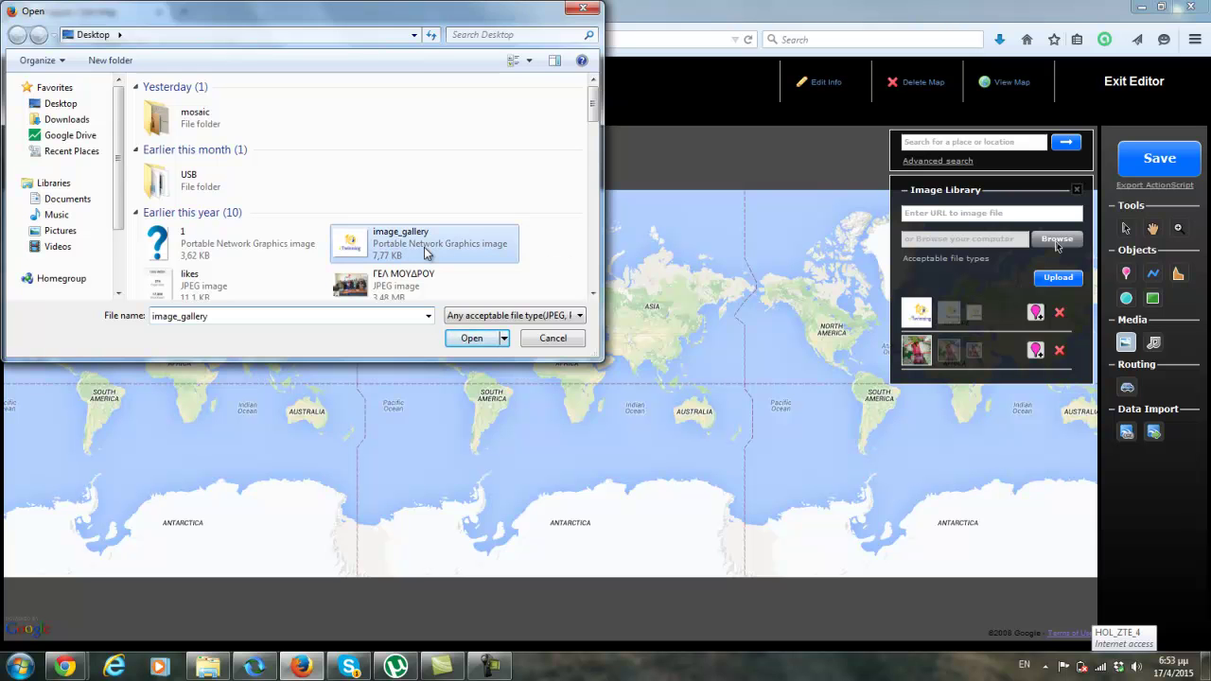
pyautogui.click(471, 337)
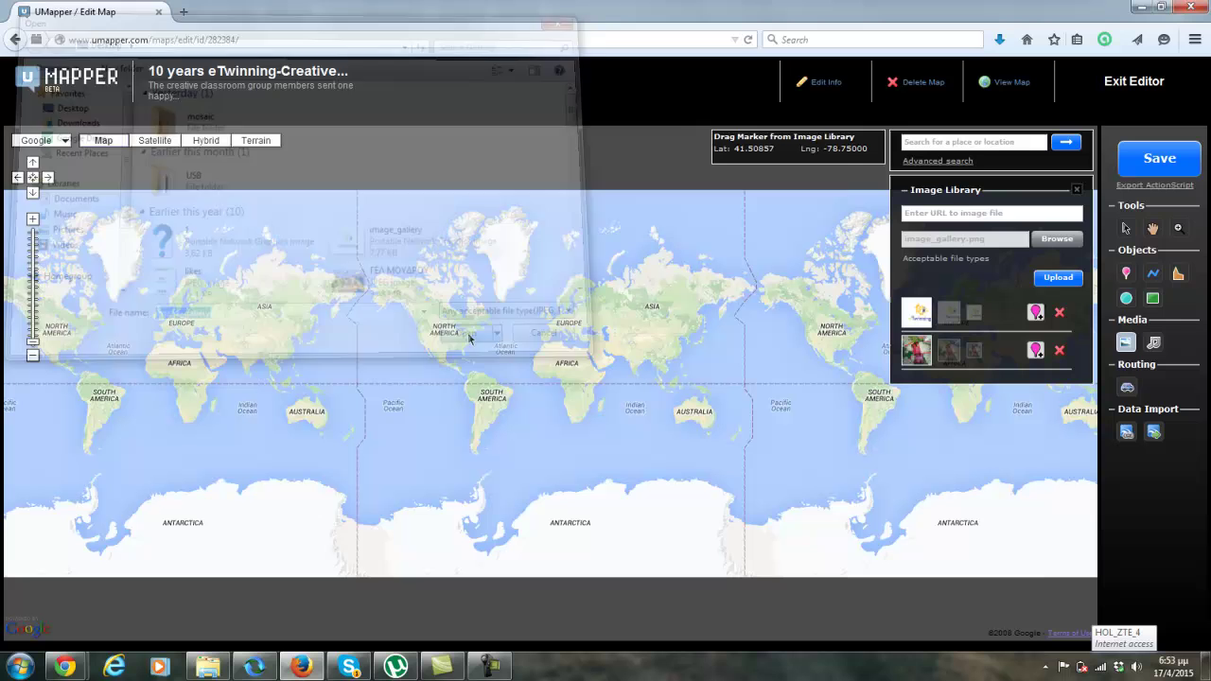
pyautogui.click(1068, 282)
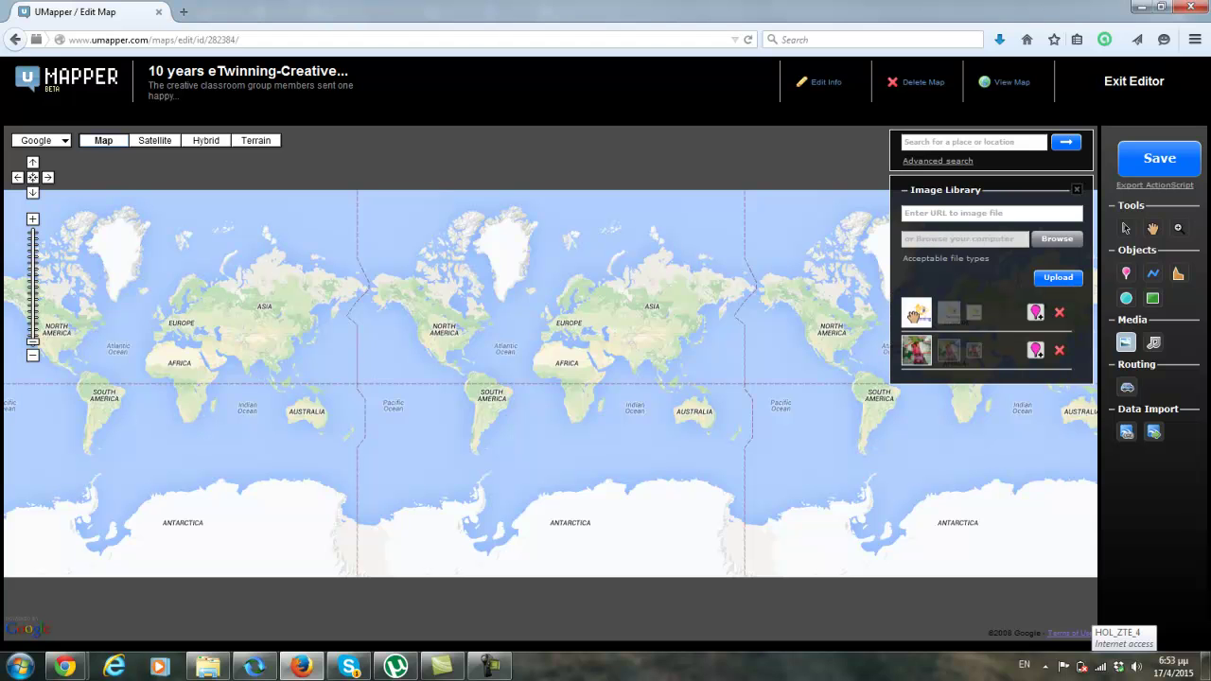
# Step: Drag the uploaded image toward the map, zoom in three levels and pan north to Europe
pyautogui.moveTo(914, 315)
pyautogui.mouseDown()
pyautogui.moveTo(443, 386)
pyautogui.moveTo(467, 392)
pyautogui.mouseUp()
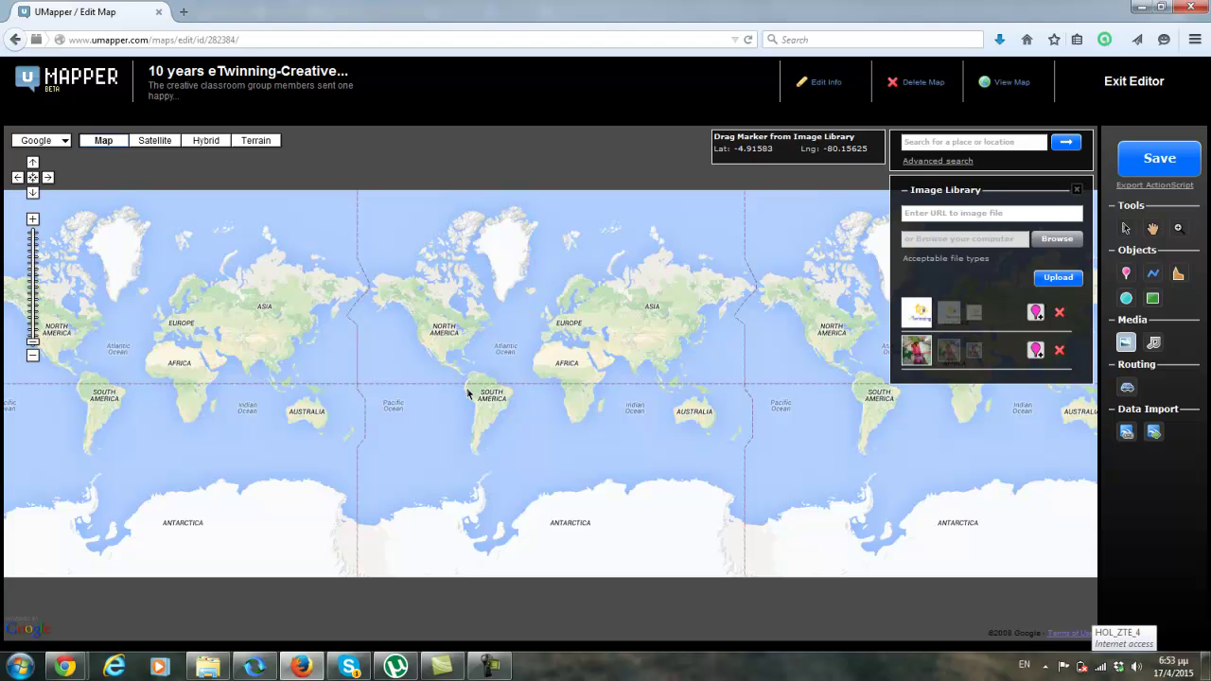
pyautogui.moveTo(466, 392)
pyautogui.mouseDown()
pyautogui.moveTo(6, 423)
pyautogui.moveTo(4, 115)
pyautogui.moveTo(43, 260)
pyautogui.moveTo(33, 222)
pyautogui.mouseUp()
pyautogui.click(33, 220)
pyautogui.click(33, 220)
pyautogui.click(33, 220)
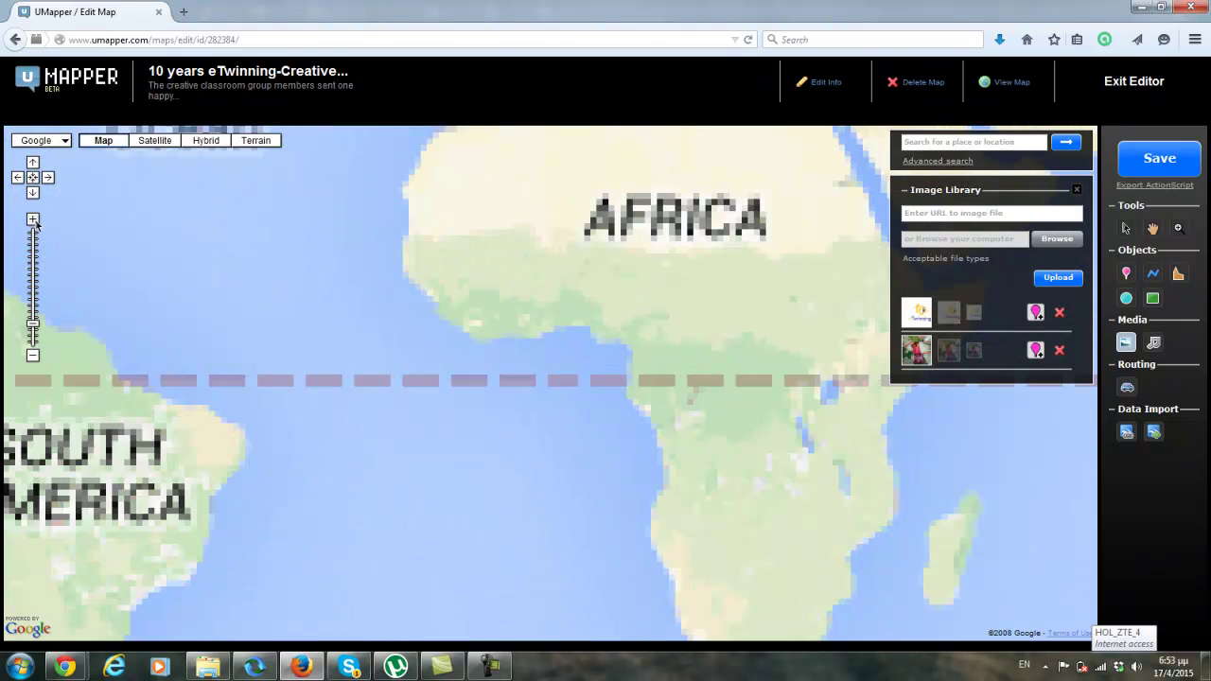
pyautogui.moveTo(338, 303); pyautogui.dragTo(469, 643)
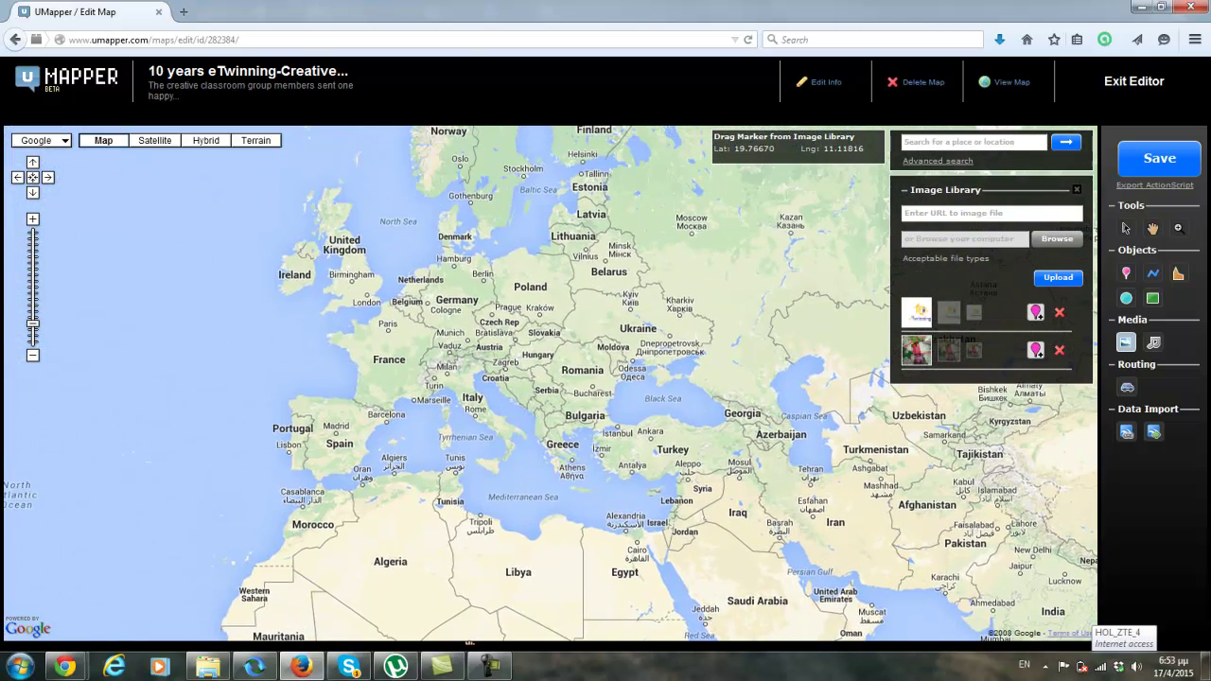
# Step: Zoom in three more levels and pan over Italy to centre on Venice and the Adriatic
pyautogui.click(32, 221)
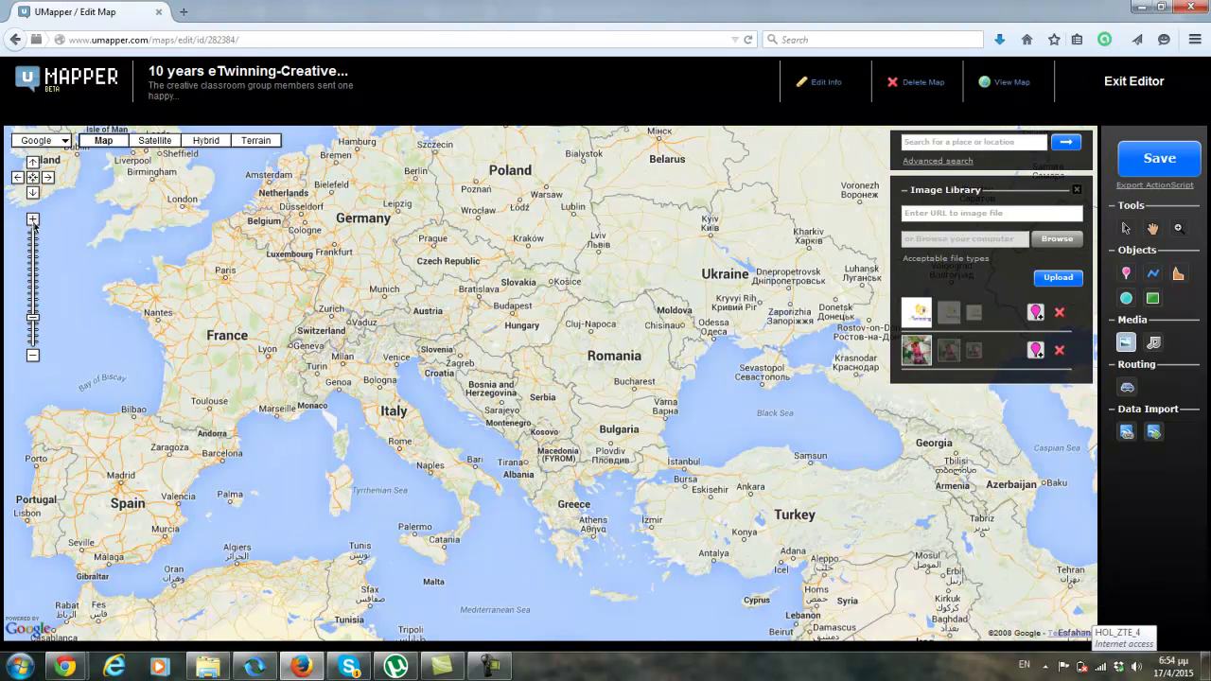
pyautogui.click(33, 220)
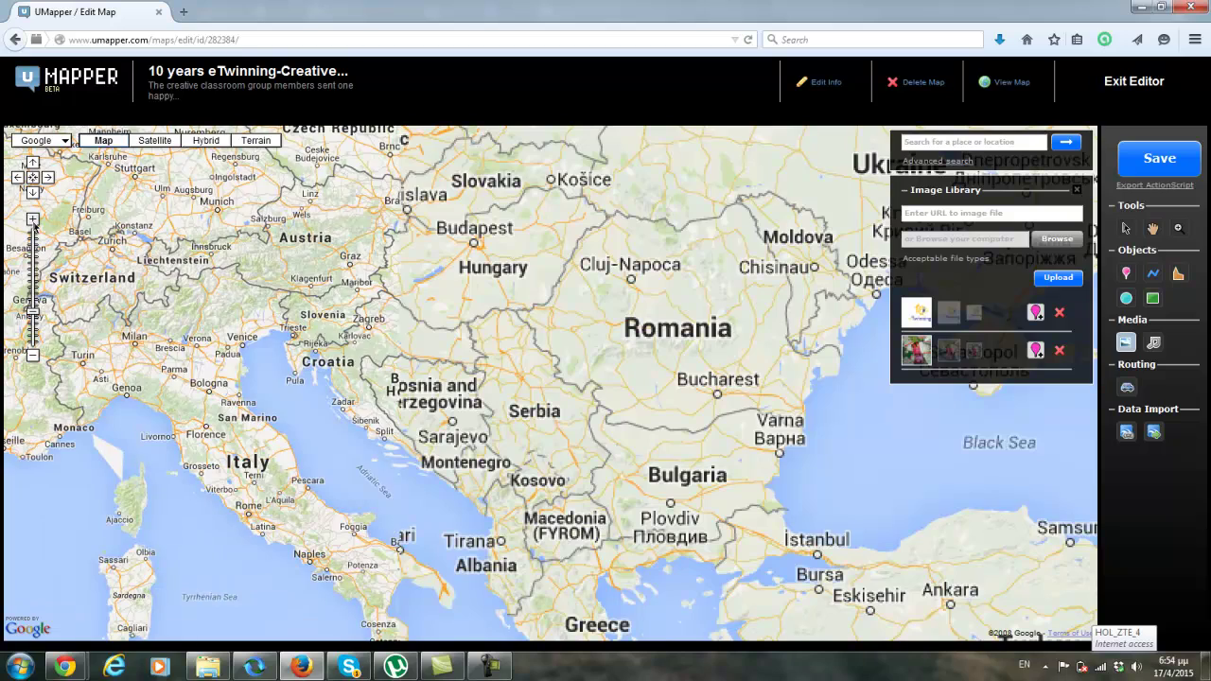
pyautogui.click(34, 220)
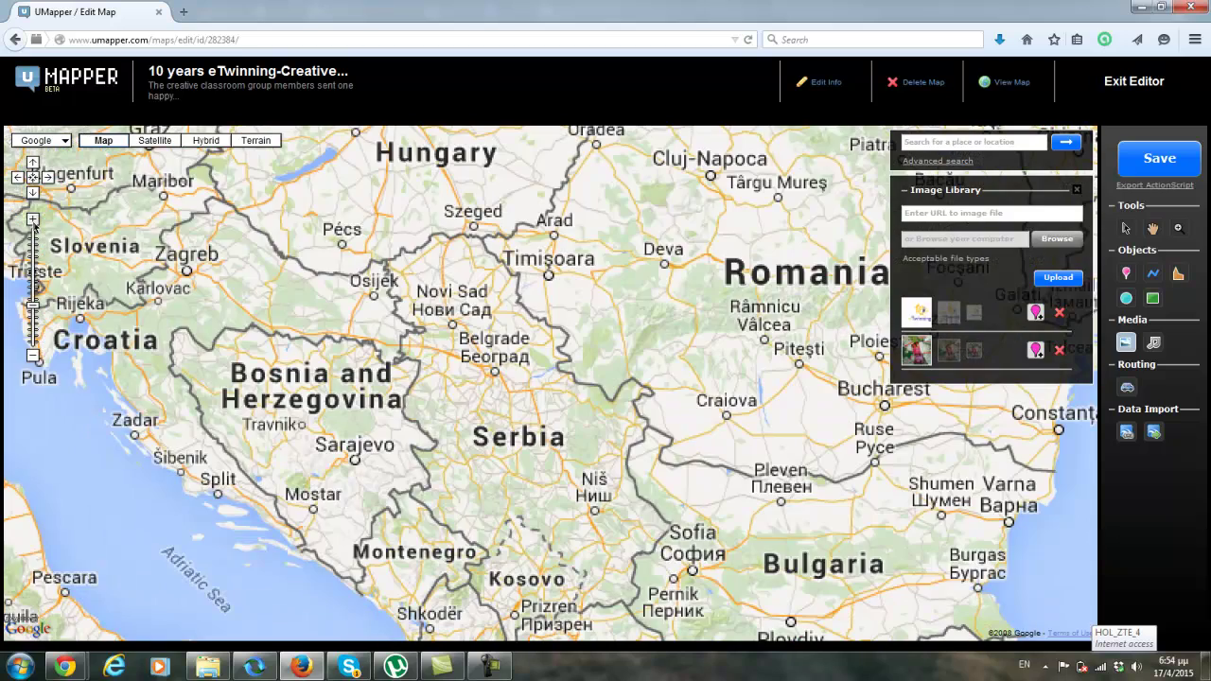
pyautogui.moveTo(183, 465); pyautogui.dragTo(406, 242)
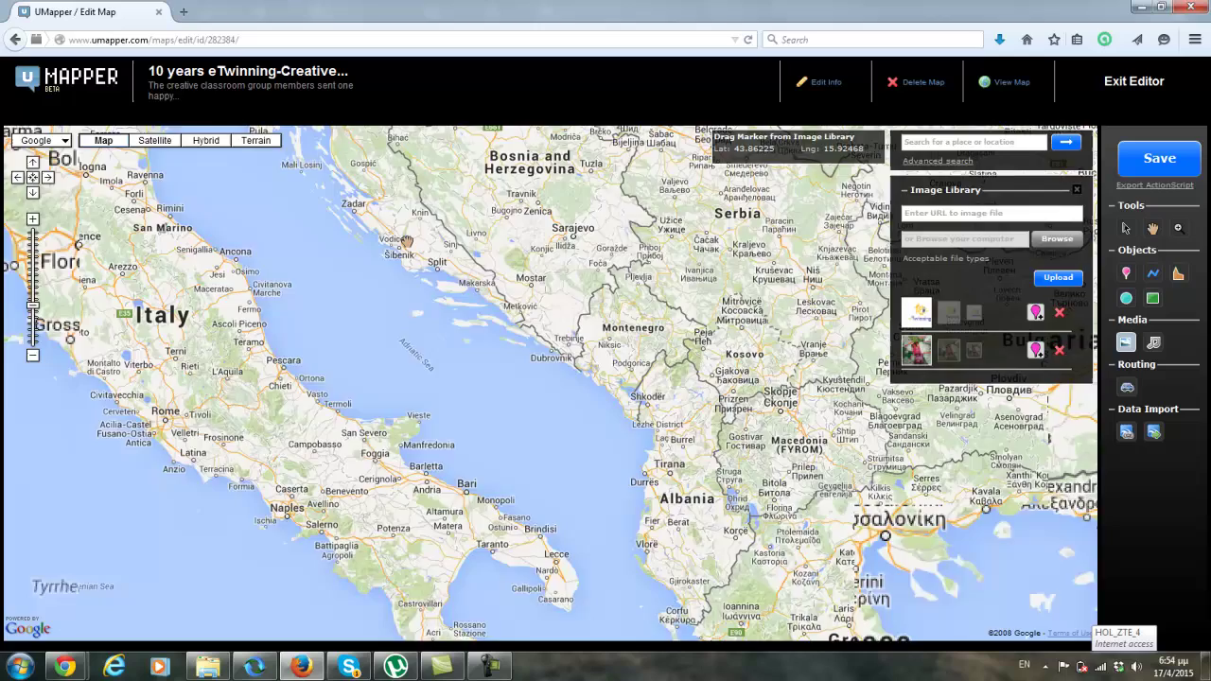
pyautogui.moveTo(94, 158); pyautogui.dragTo(171, 329)
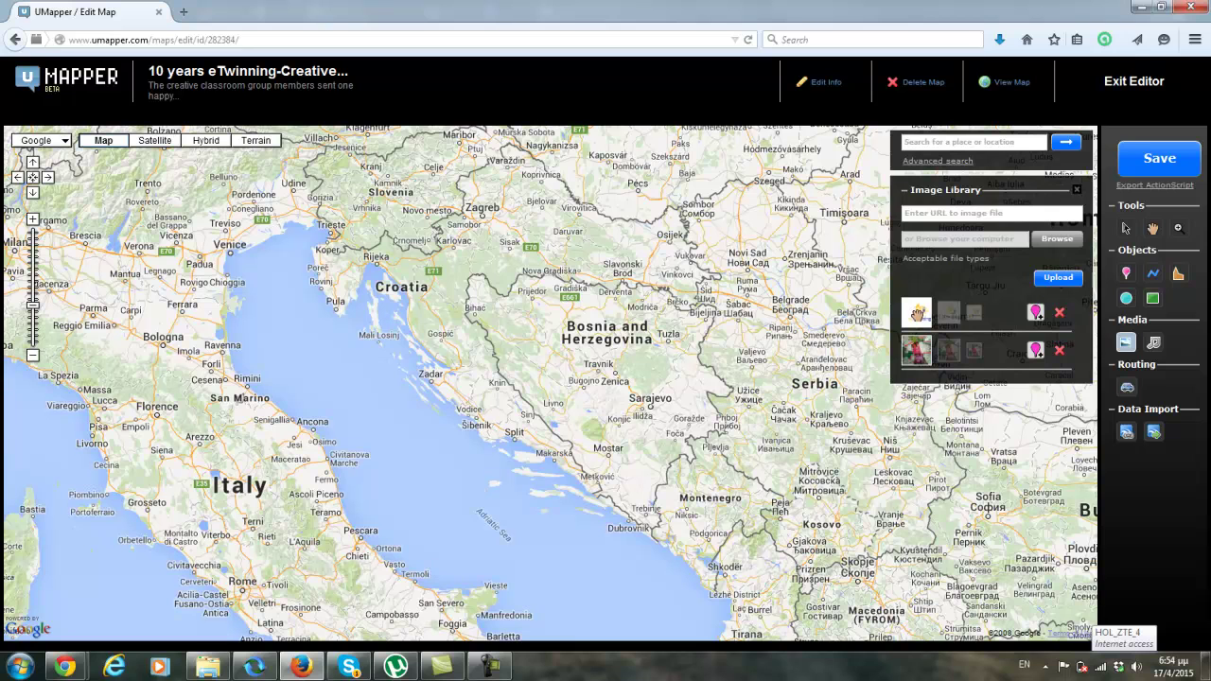
# Step: Drop the first Image Library thumbnail onto Venice as the eTwinning image marker
pyautogui.moveTo(918, 313)
pyautogui.mouseDown()
pyautogui.moveTo(292, 312)
pyautogui.moveTo(230, 271)
pyautogui.mouseUp()
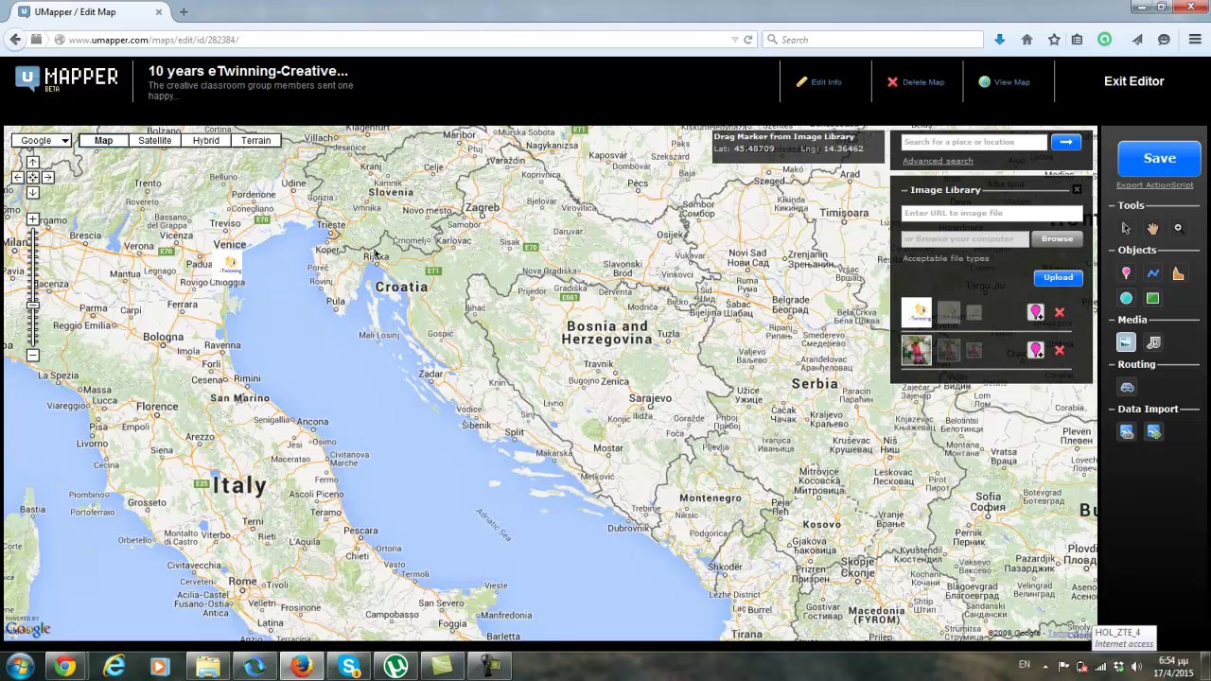
pyautogui.moveTo(226, 269)
# Step: Save the map, then select the Venice marker to show its edit options
pyautogui.click(1158, 161)
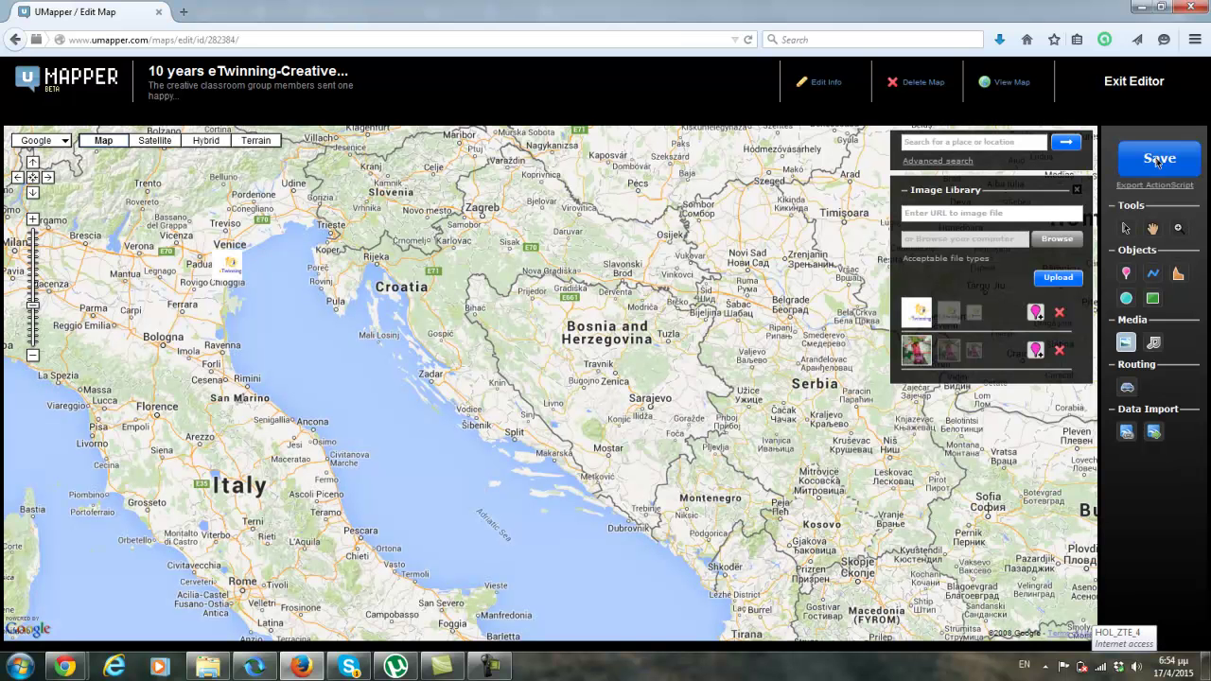
pyautogui.click(210, 270)
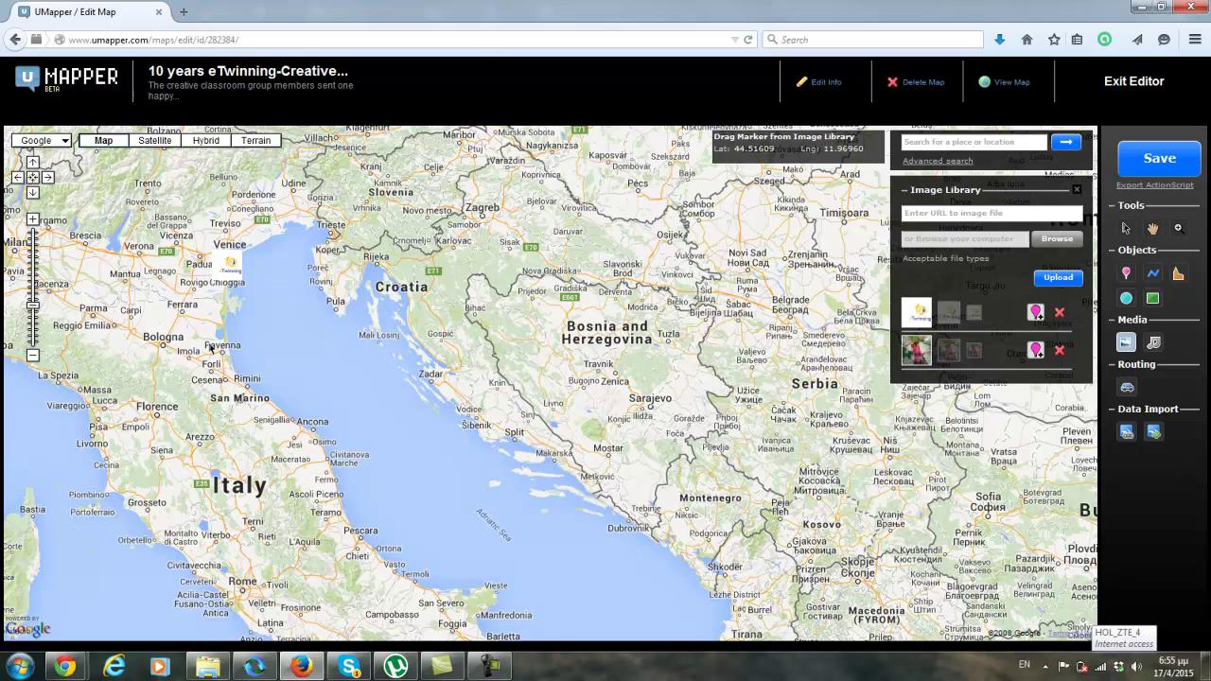
pyautogui.moveTo(173, 303); pyautogui.dragTo(292, 328)
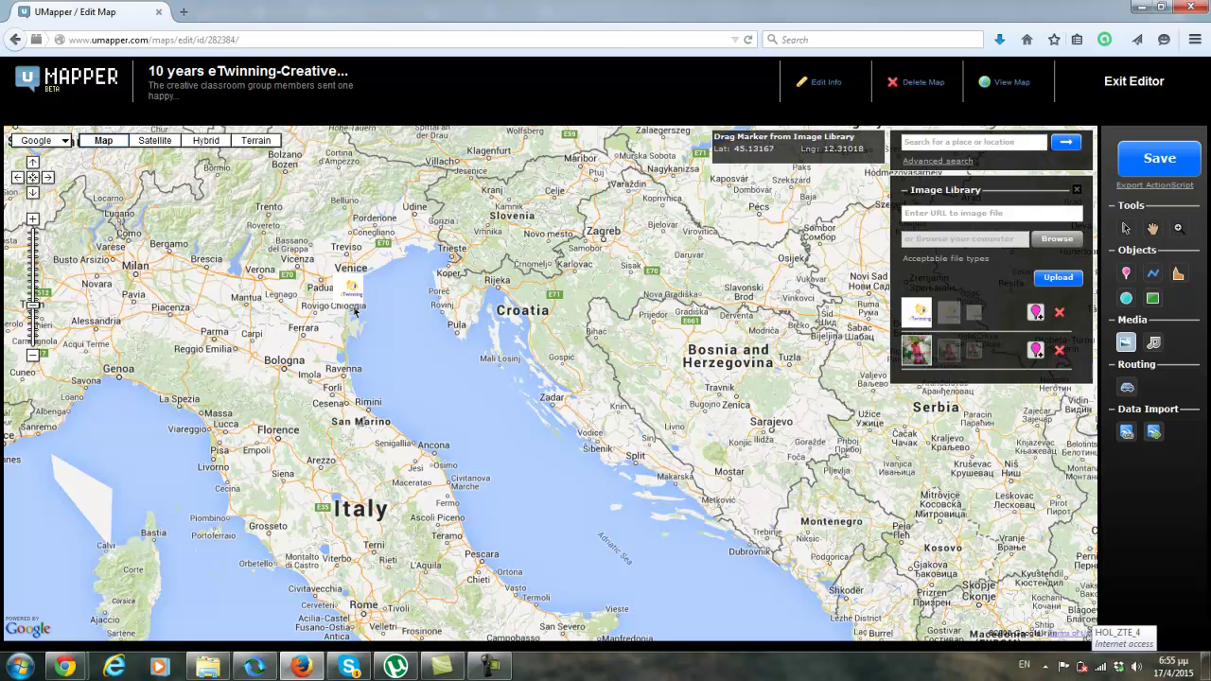
pyautogui.moveTo(474, 428); pyautogui.dragTo(230, 196)
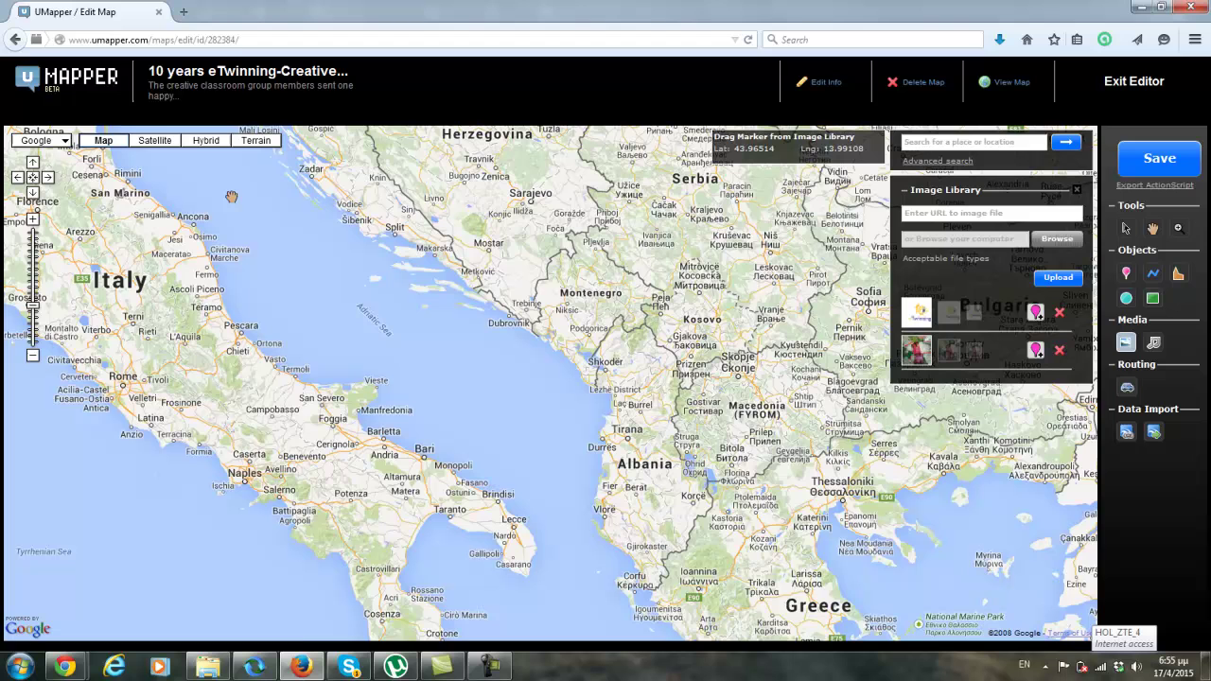